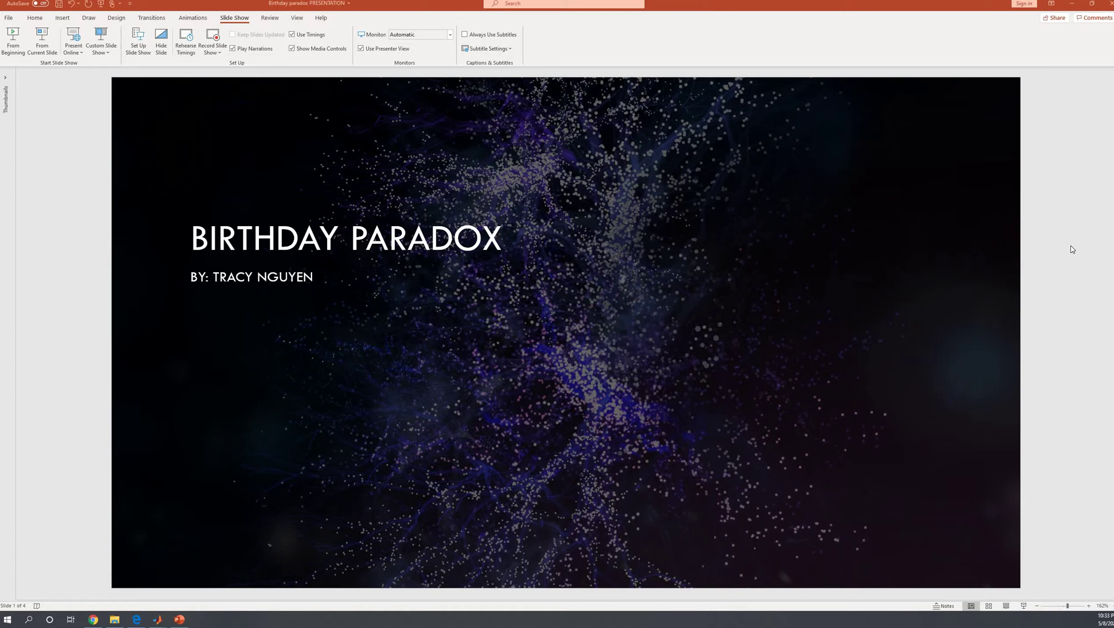
{"action": "scroll", "coordinate": [1070, 248], "scroll_direction": "down", "scroll_amount": 1}
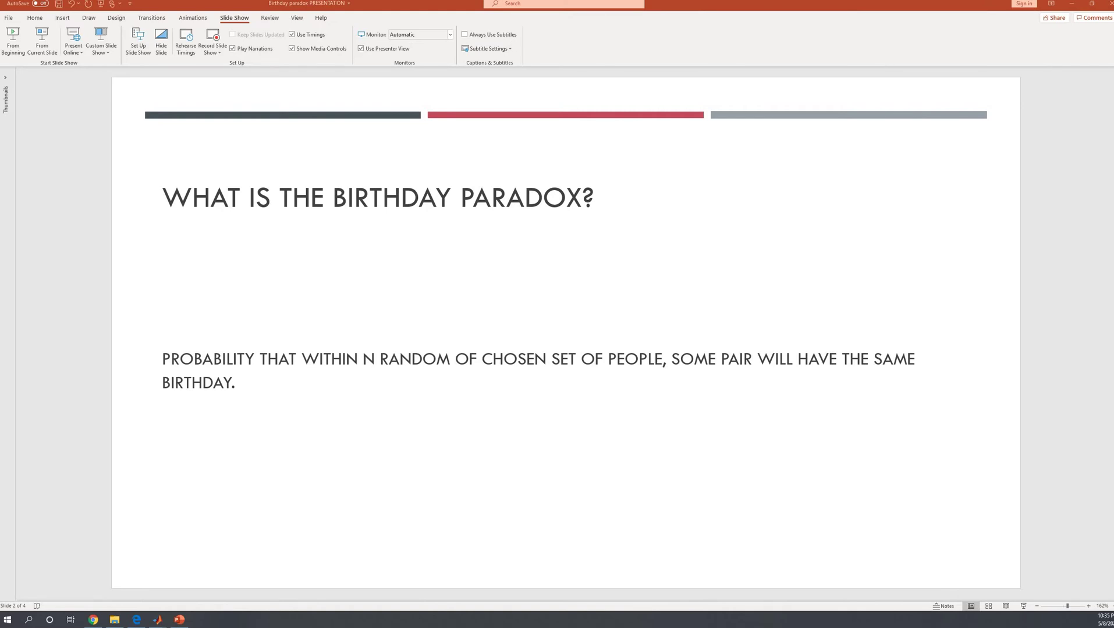
{"action": "scroll", "coordinate": [1030, 214], "scroll_direction": "down", "scroll_amount": 1}
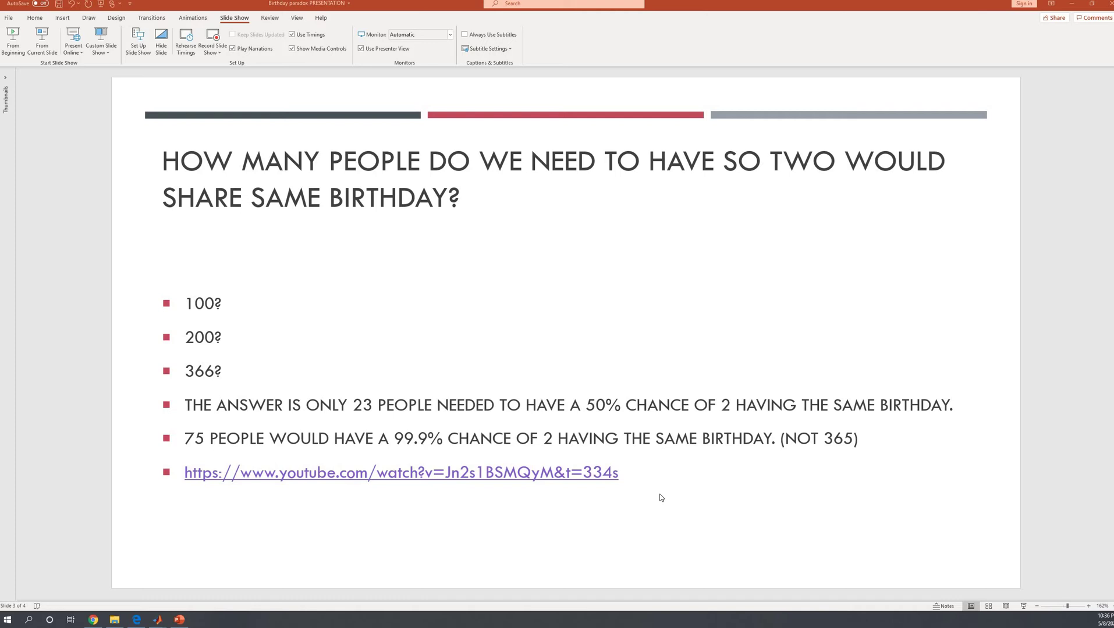
{"action": "scroll", "coordinate": [660, 498], "scroll_direction": "down", "scroll_amount": 1}
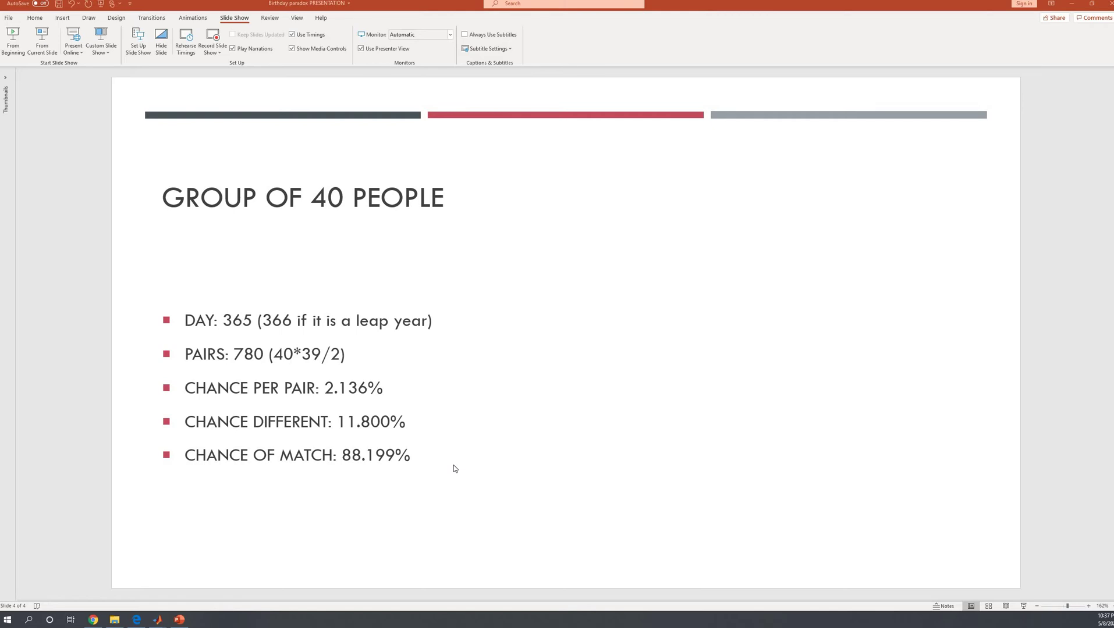
Switch to Edge to review the Birthday Paradox Project Proposal.pdf down to its appendix links.
{"action": "left_click", "coordinate": [136, 619]}
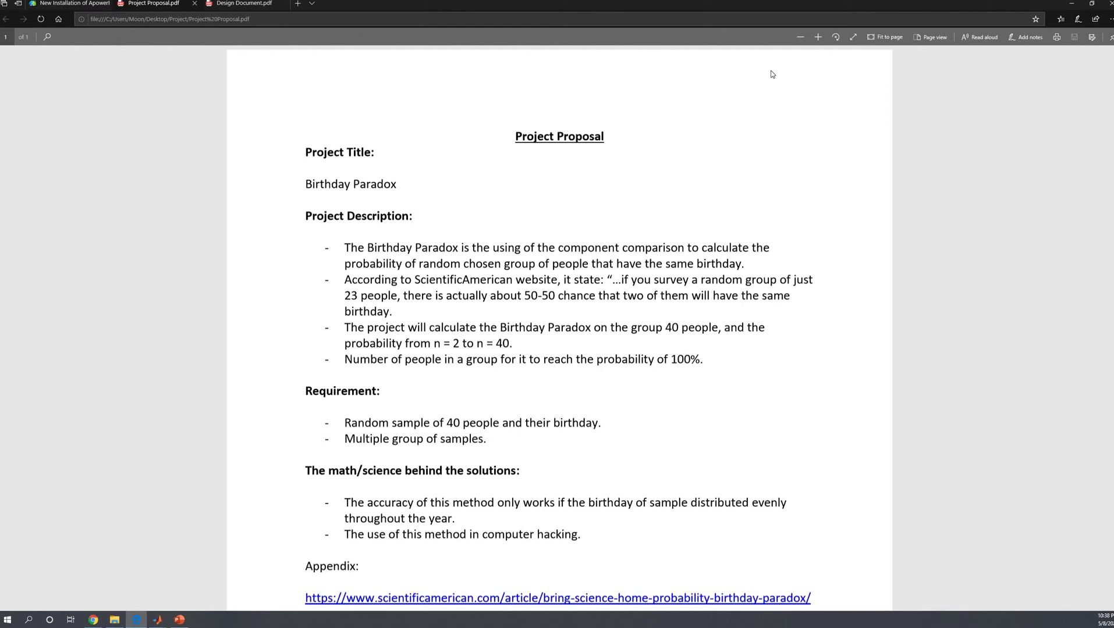
{"action": "scroll", "coordinate": [818, 369], "scroll_direction": "down", "scroll_amount": 1}
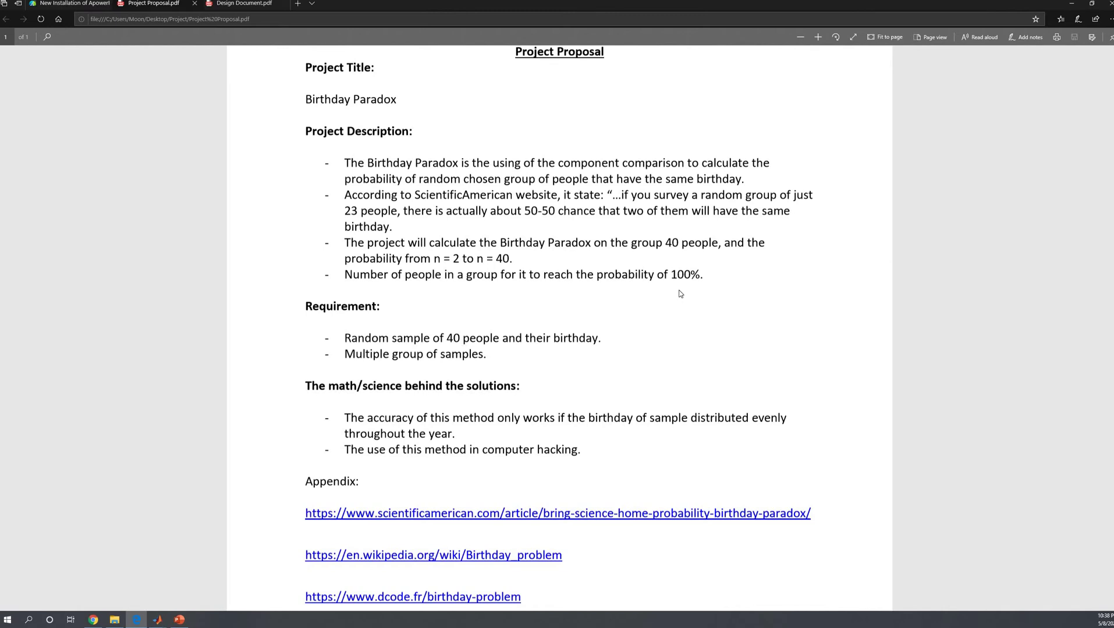
{"action": "scroll", "coordinate": [679, 293], "scroll_direction": "down", "scroll_amount": 1}
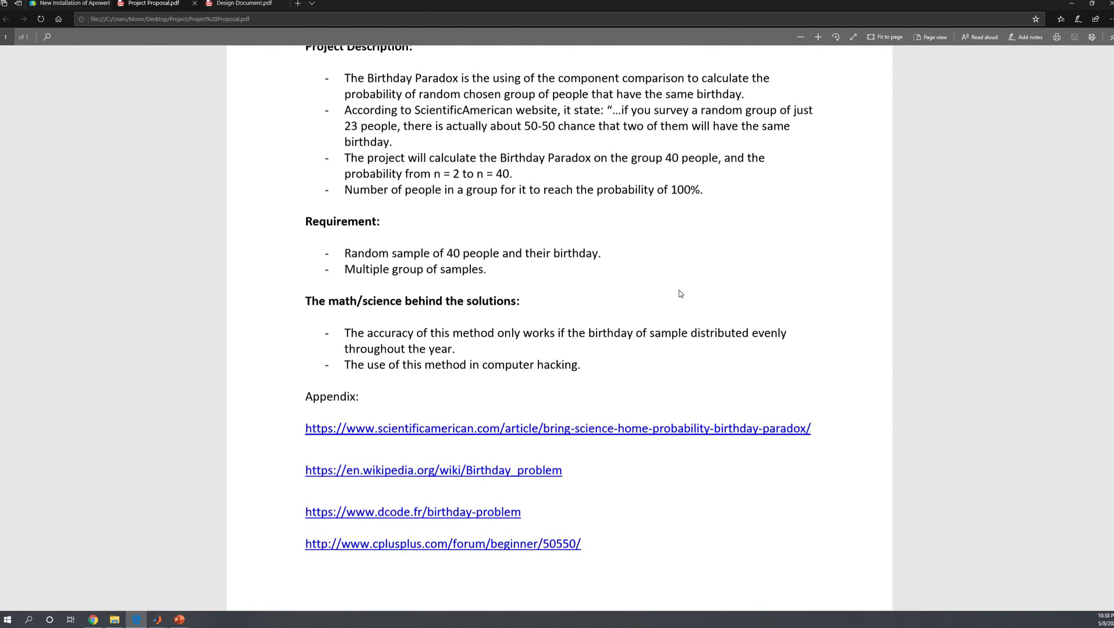
{"action": "scroll", "coordinate": [724, 315], "scroll_direction": "down", "scroll_amount": 1}
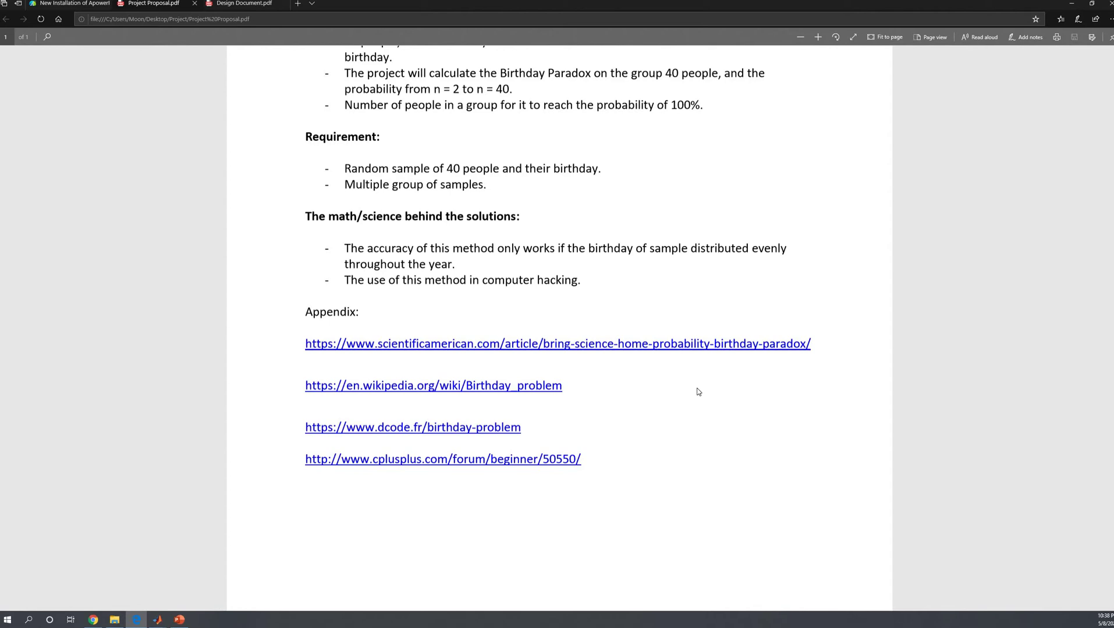
{"action": "scroll", "coordinate": [694, 391], "scroll_direction": "up", "scroll_amount": 3}
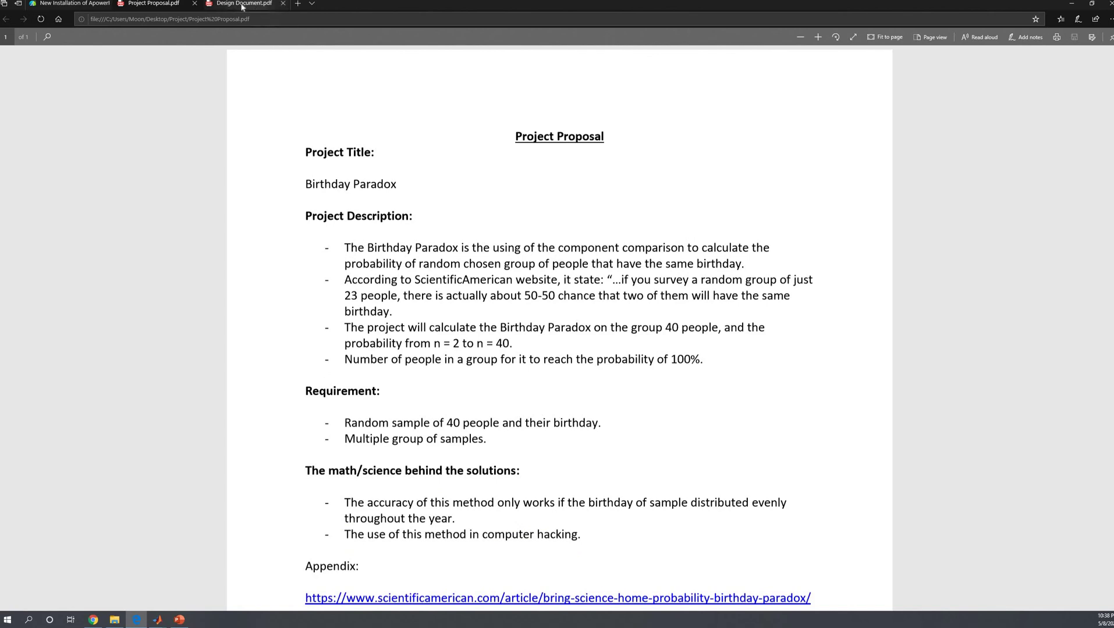
{"action": "left_click", "coordinate": [243, 5]}
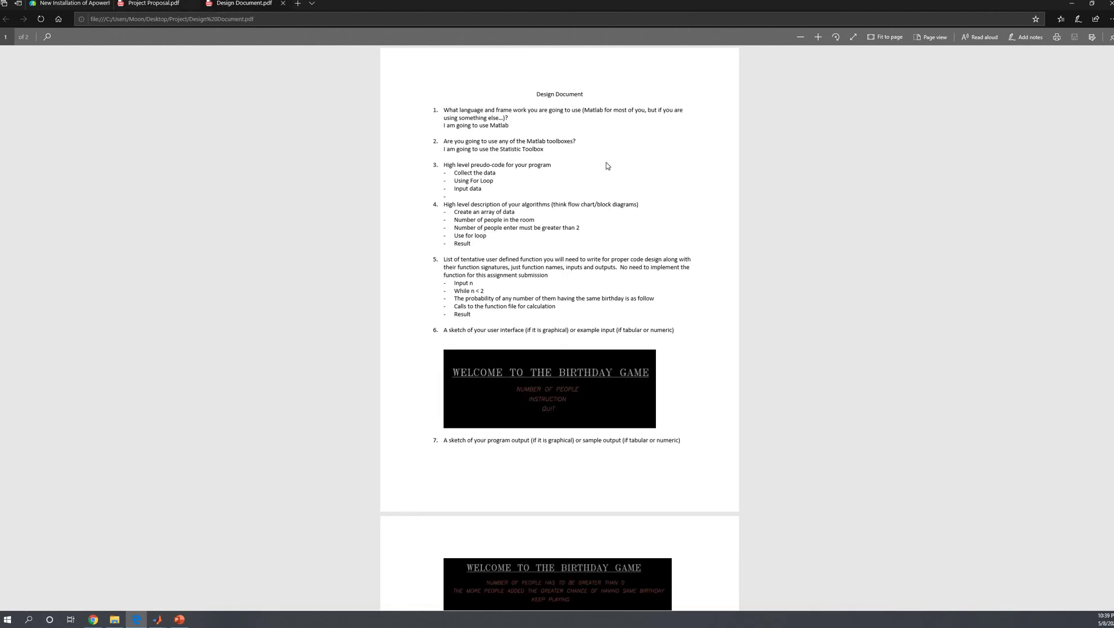
{"action": "scroll", "coordinate": [600, 161], "scroll_direction": "up", "scroll_amount": 3, "text": "ctrl"}
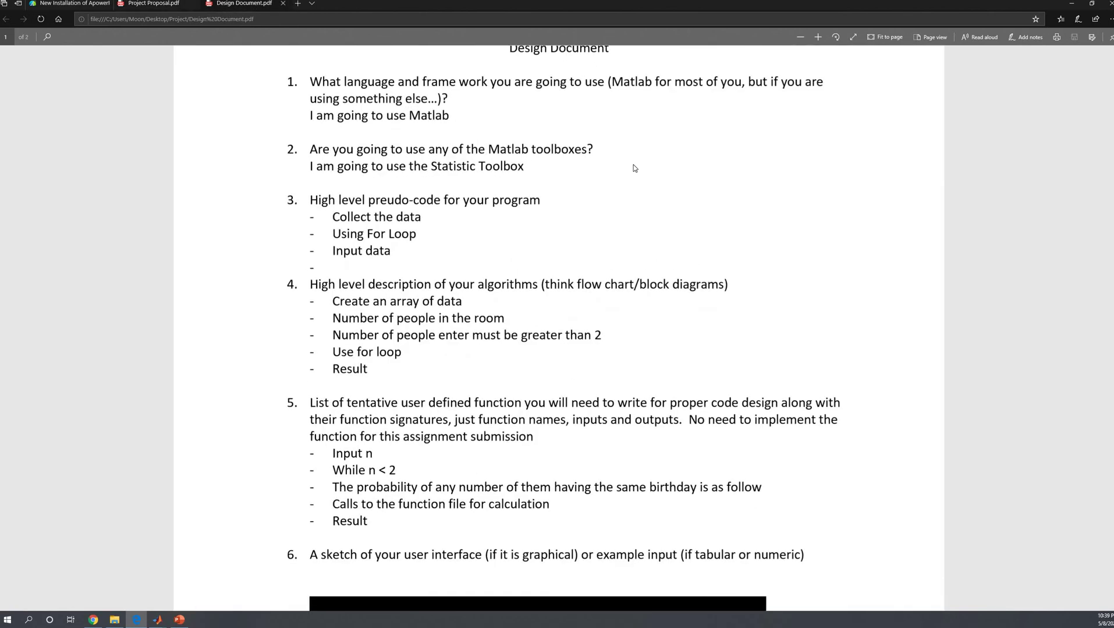
{"action": "scroll", "coordinate": [647, 216], "scroll_direction": "down", "scroll_amount": 1}
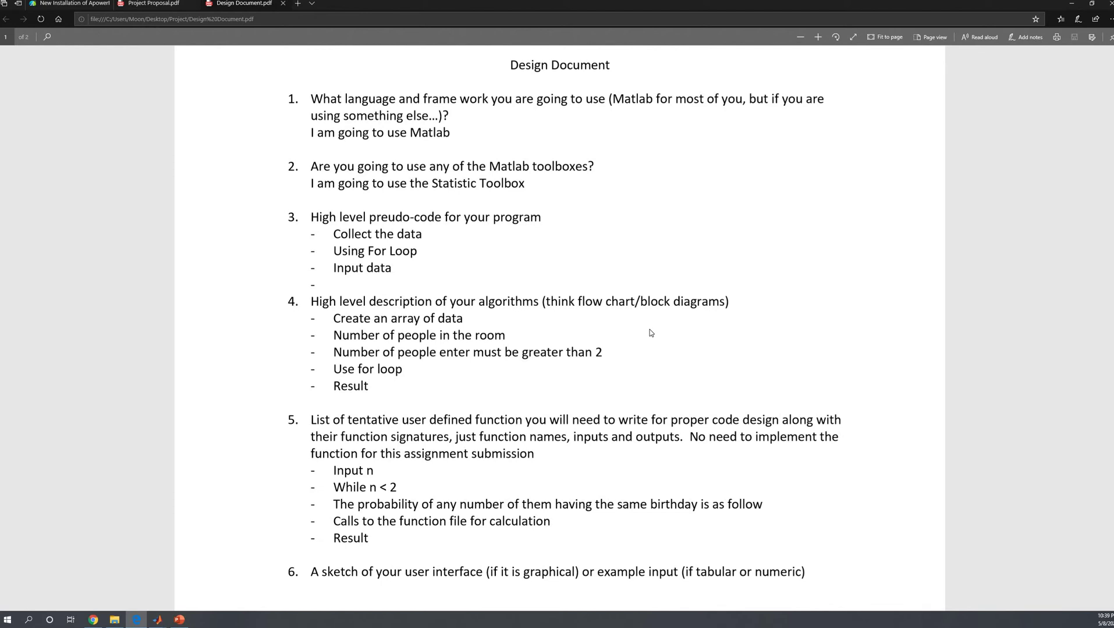
{"action": "scroll", "coordinate": [648, 333], "scroll_direction": "down", "scroll_amount": 2}
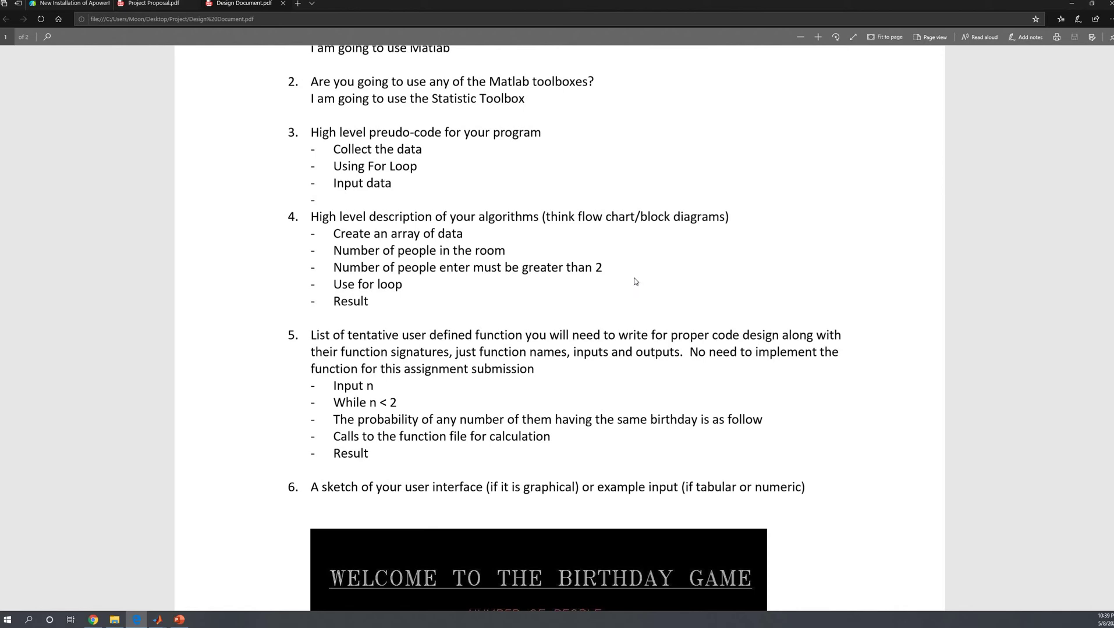
{"action": "scroll", "coordinate": [635, 282], "scroll_direction": "down", "scroll_amount": 1}
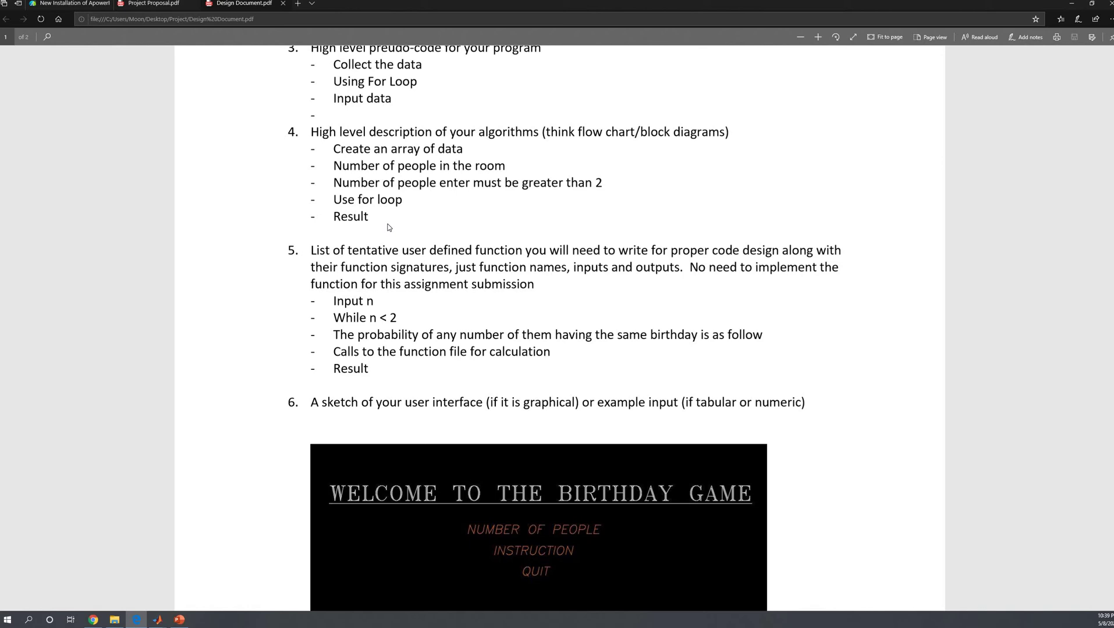
{"action": "scroll", "coordinate": [388, 228], "scroll_direction": "down", "scroll_amount": 1}
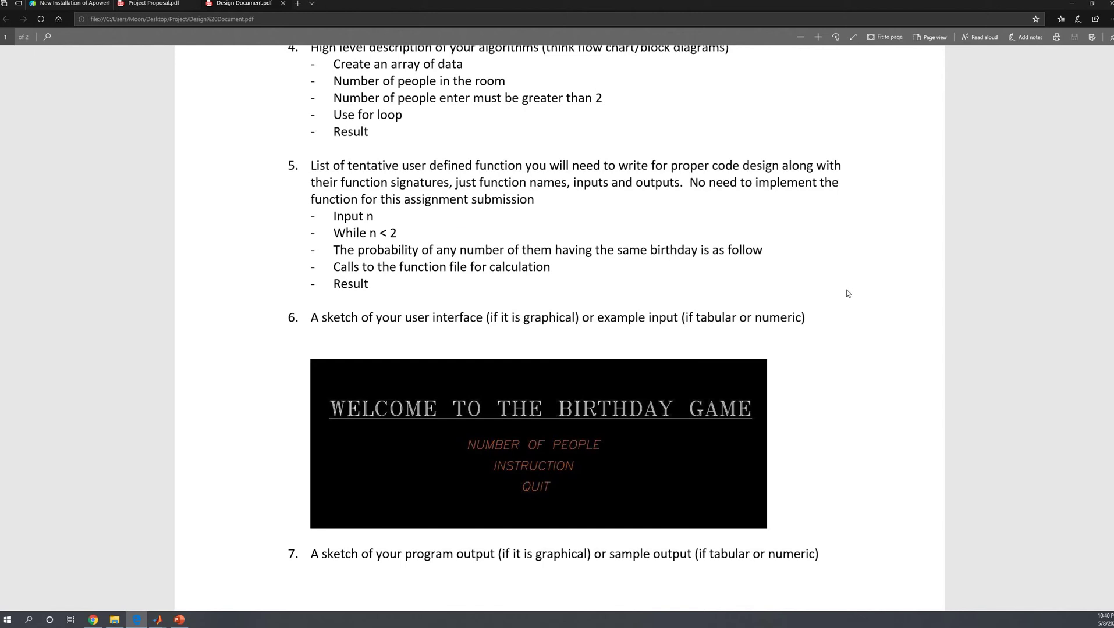
{"action": "scroll", "coordinate": [820, 287], "scroll_direction": "down", "scroll_amount": 2}
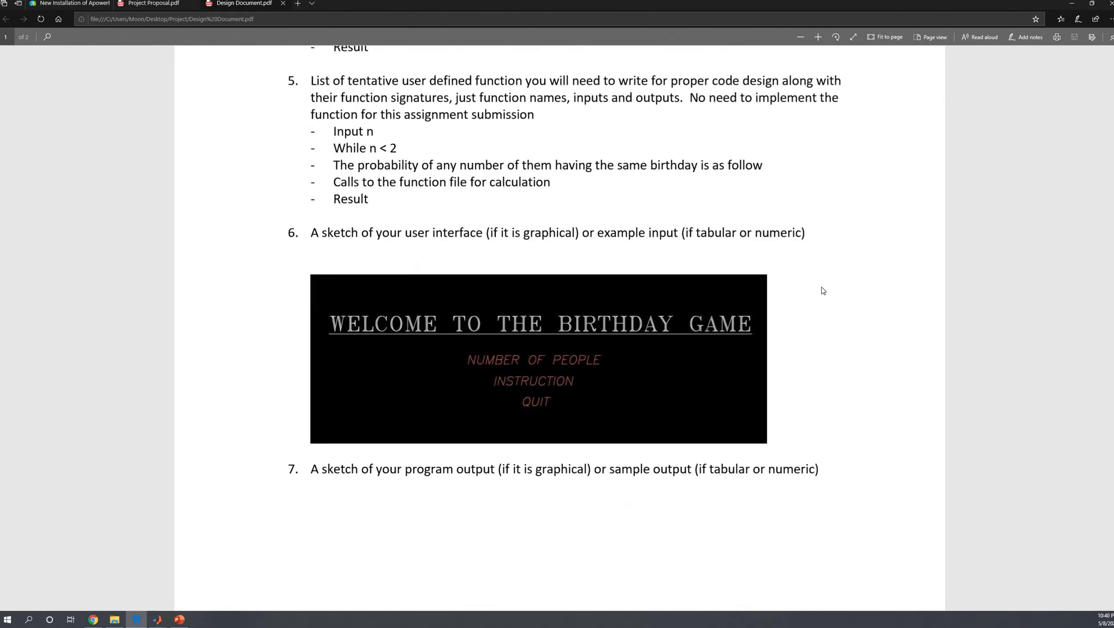
{"action": "scroll", "coordinate": [821, 290], "scroll_direction": "down", "scroll_amount": 2}
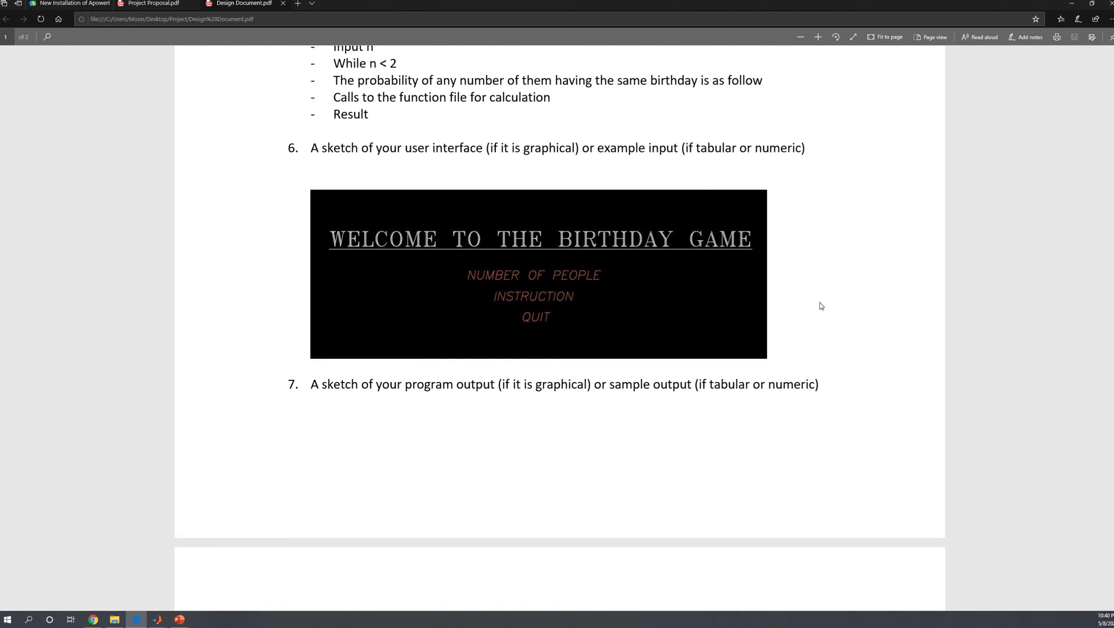
{"action": "scroll", "coordinate": [819, 306], "scroll_direction": "down", "scroll_amount": 2}
{"action": "scroll", "coordinate": [820, 306], "scroll_direction": "down", "scroll_amount": 1}
{"action": "scroll", "coordinate": [820, 305], "scroll_direction": "down", "scroll_amount": 1}
{"action": "scroll", "coordinate": [820, 305], "scroll_direction": "down", "scroll_amount": 1}
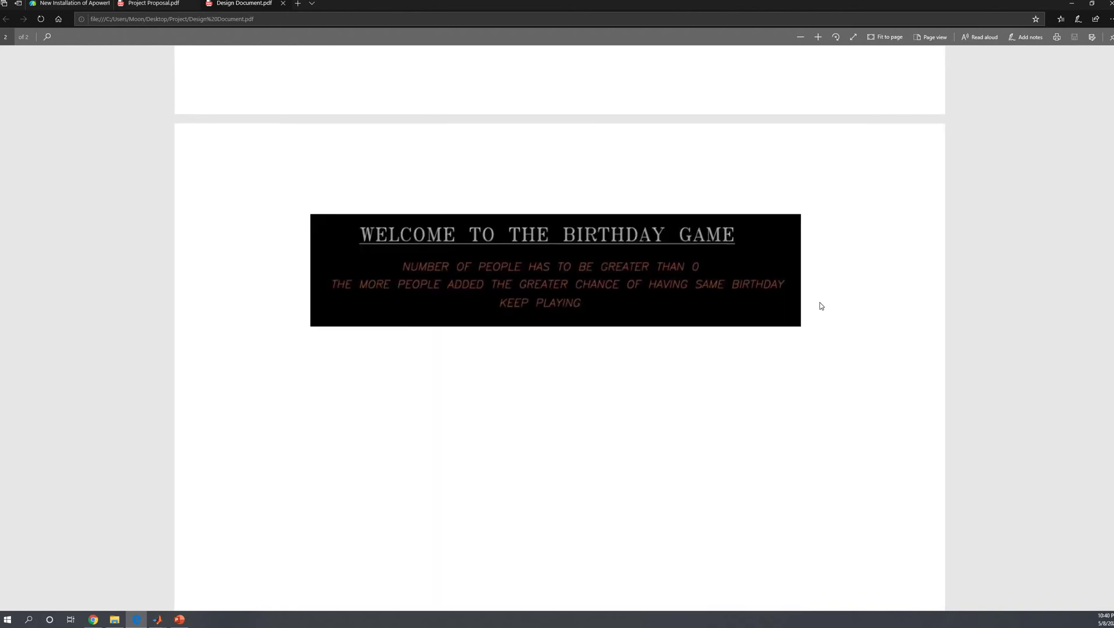
{"action": "scroll", "coordinate": [819, 306], "scroll_direction": "up", "scroll_amount": 1}
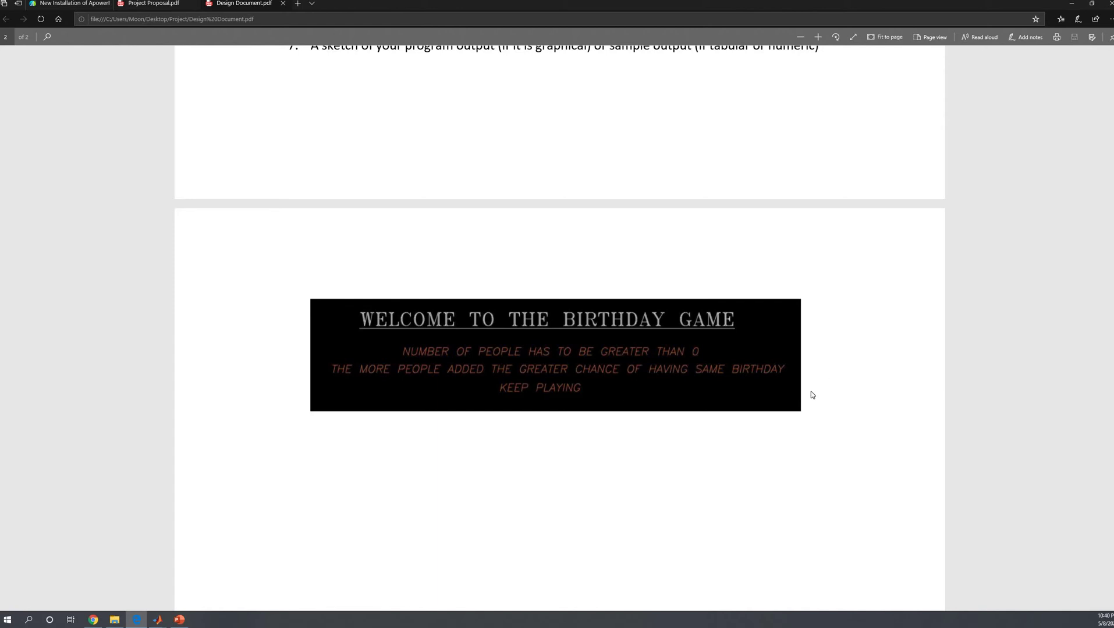
{"action": "scroll", "coordinate": [812, 395], "scroll_direction": "up", "scroll_amount": 1}
{"action": "scroll", "coordinate": [810, 395], "scroll_direction": "up", "scroll_amount": 2}
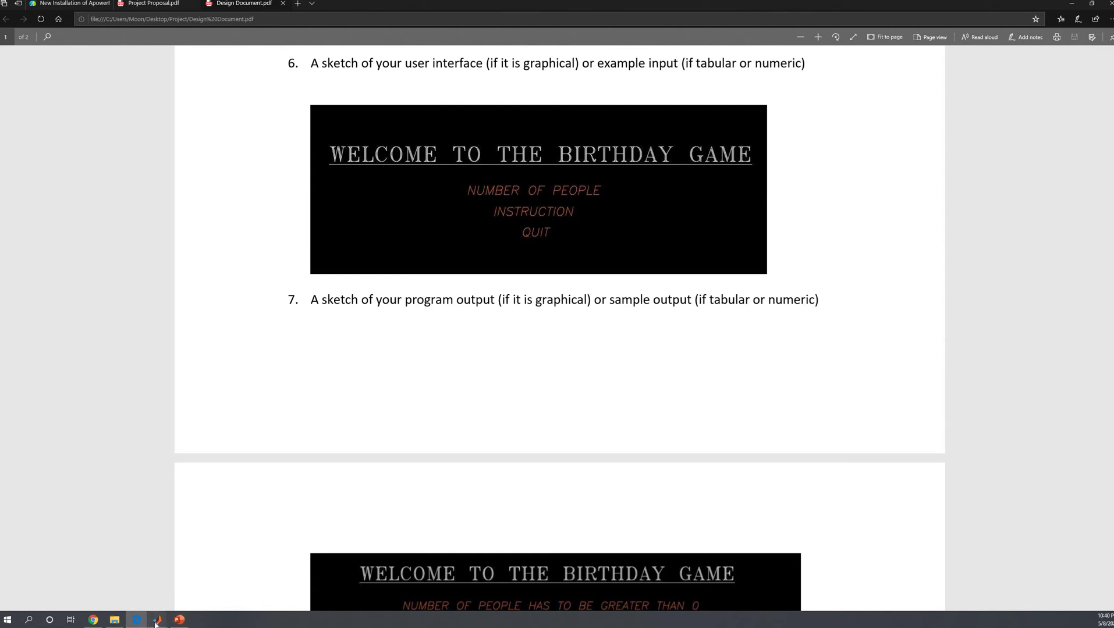
{"action": "mouse_move", "coordinate": [157, 620]}
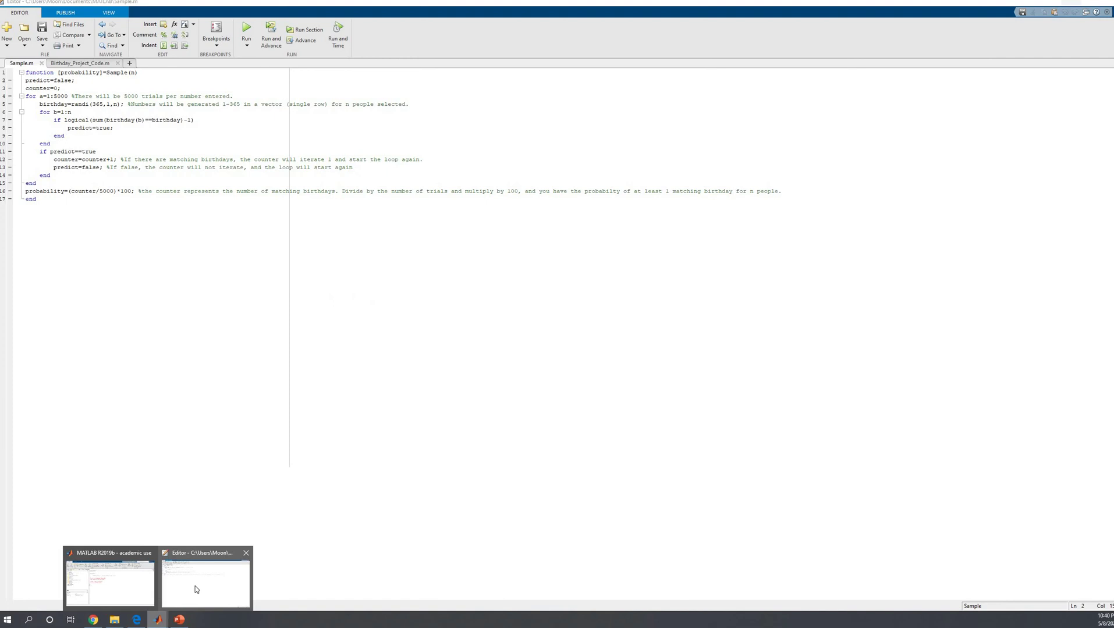
Bring the MATLAB editor forward to show Sample.m's 5000-trial birthday simulation.
{"action": "left_click", "coordinate": [195, 586]}
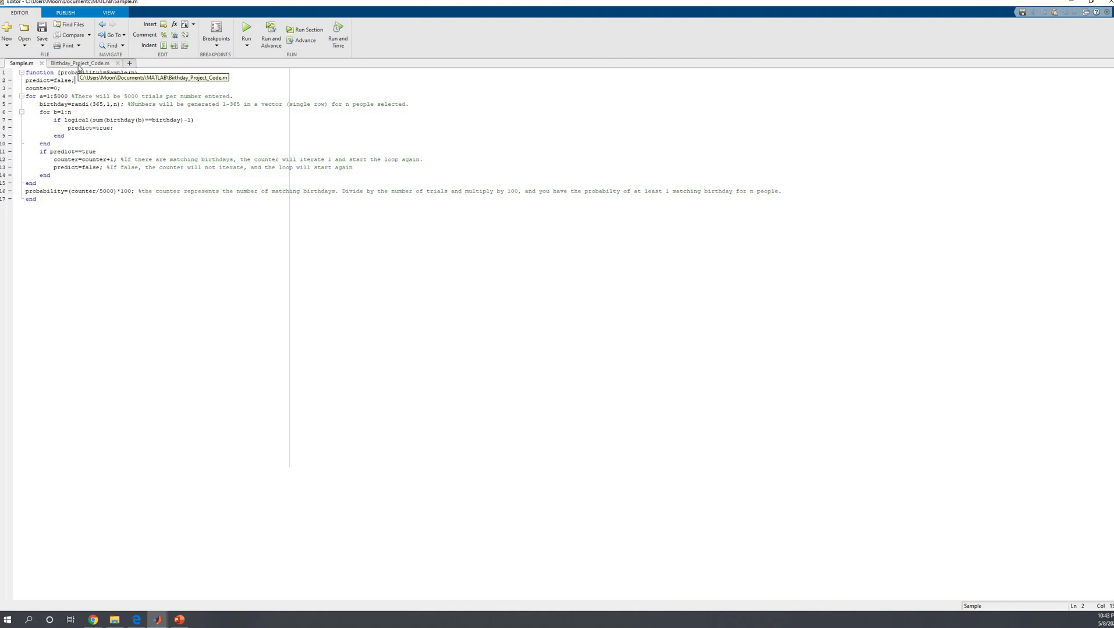
Highlight the Sample(n) call in Birthday_Project_Code.m and compare it with Sample.m.
{"action": "left_click", "coordinate": [79, 66]}
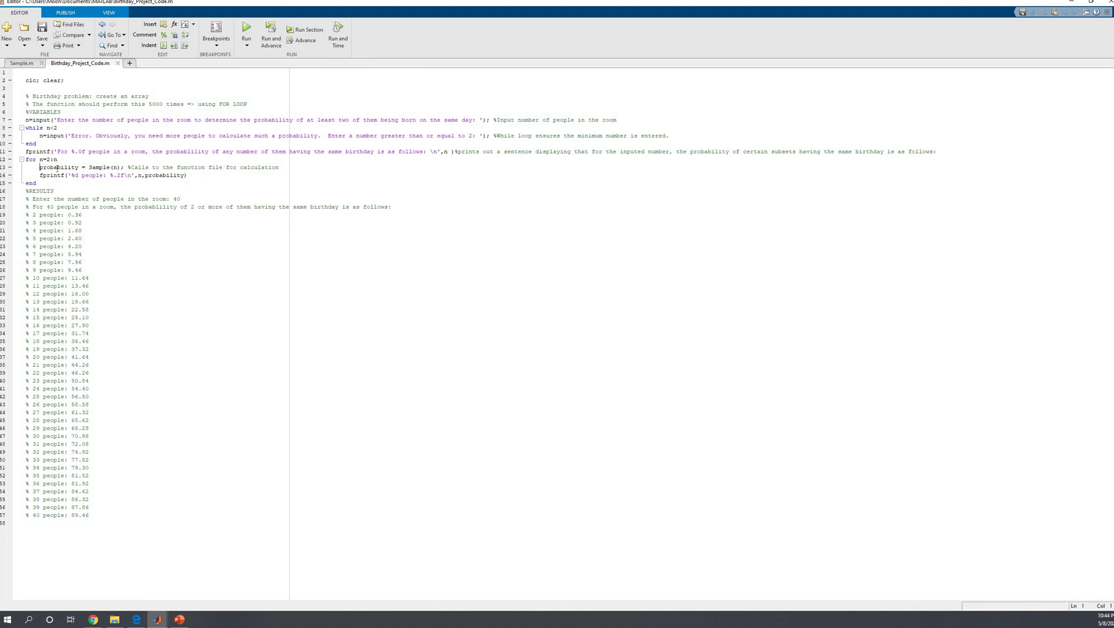
{"action": "left_click_drag", "start_coordinate": [39, 167], "coordinate": [121, 168]}
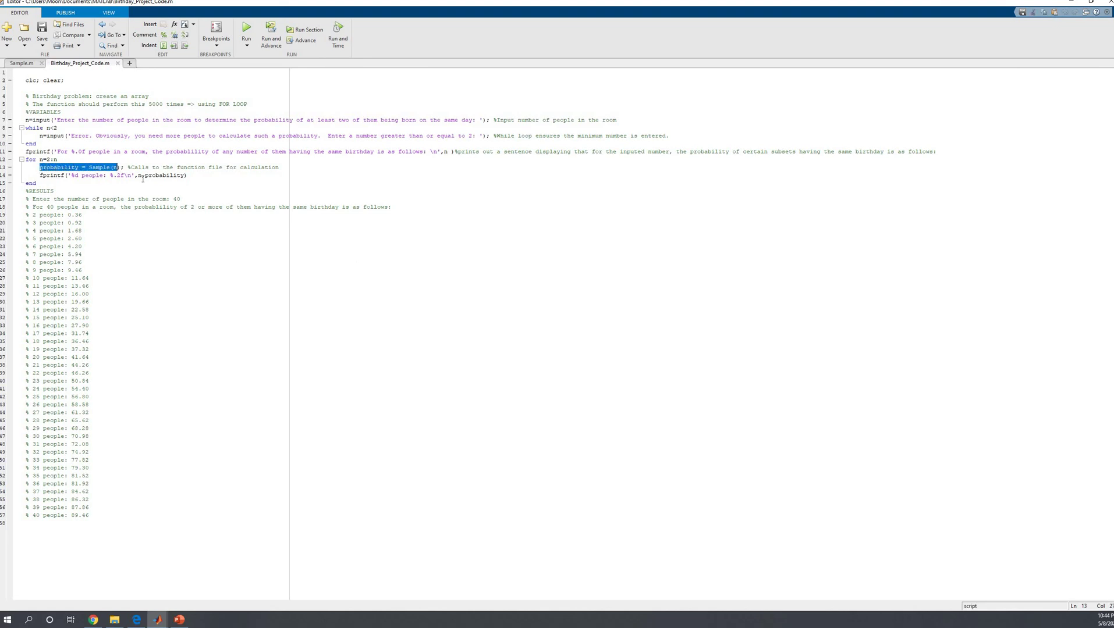
{"action": "left_click", "coordinate": [21, 65]}
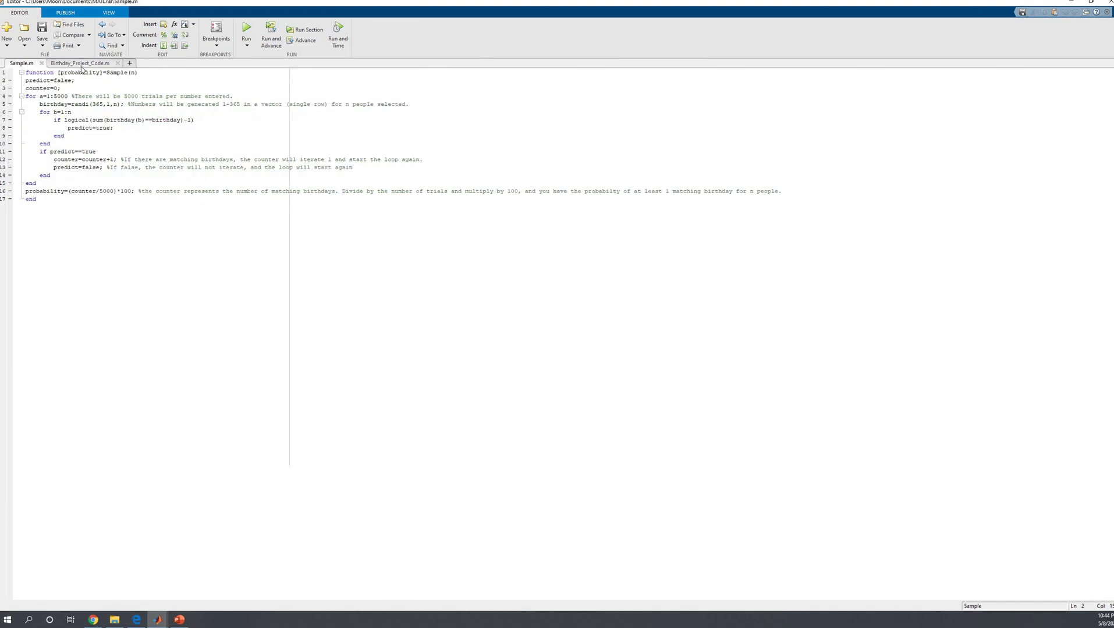
{"action": "left_click", "coordinate": [80, 66]}
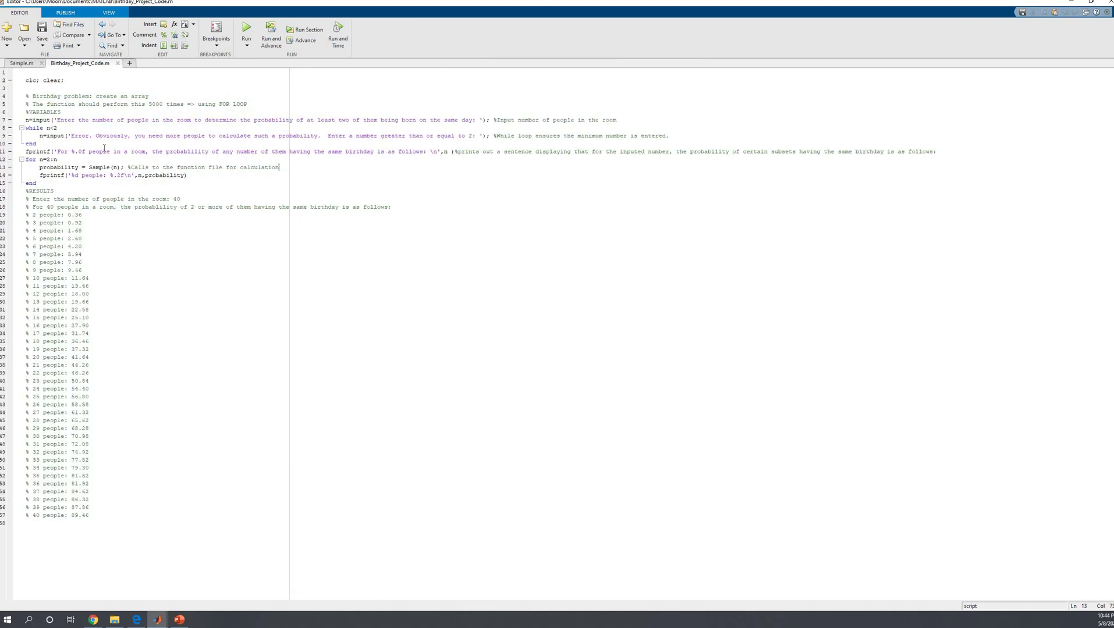
Recheck Sample.m, then end line 13's Sample(n) call with a semicolon.
{"action": "left_click", "coordinate": [22, 64]}
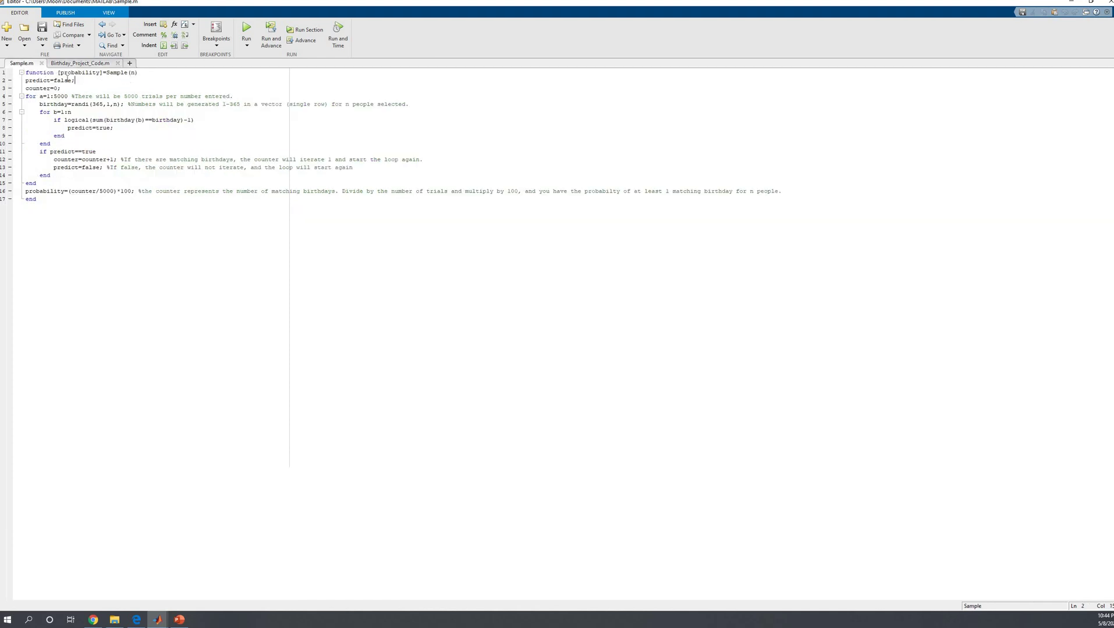
{"action": "left_click", "coordinate": [82, 64]}
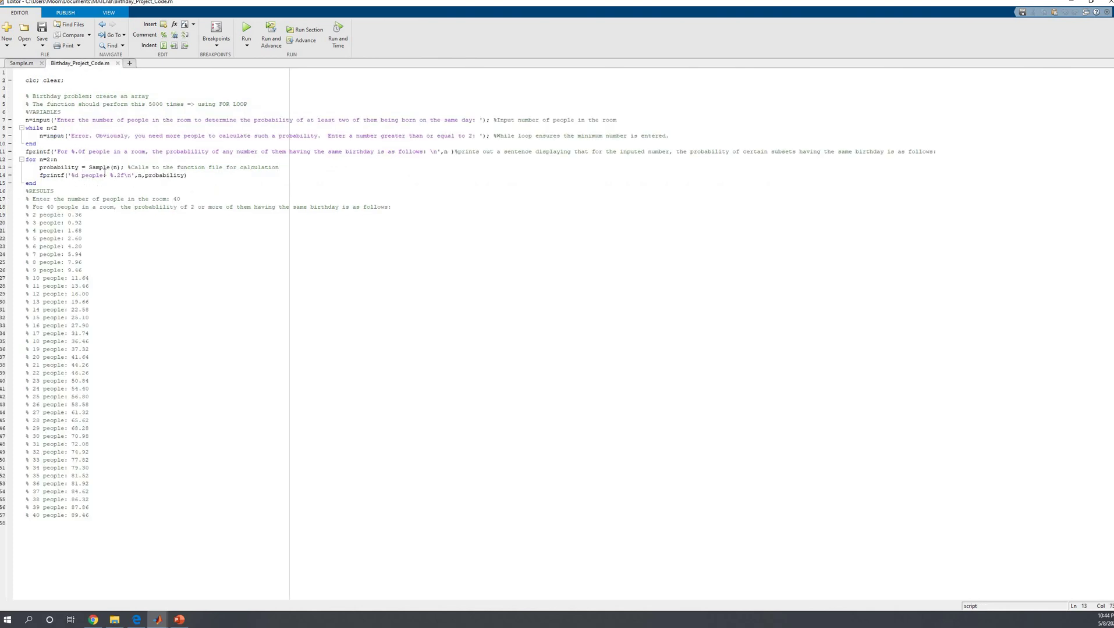
{"action": "left_click", "coordinate": [123, 166]}
{"action": "type", "text": ";"}
{"action": "left_click", "coordinate": [291, 165]}
{"action": "left_click_drag", "start_coordinate": [32, 382], "coordinate": [90, 383]}
{"action": "left_click", "coordinate": [92, 383]}
{"action": "left_click_drag", "start_coordinate": [29, 515], "coordinate": [97, 518]}
{"action": "left_click", "coordinate": [97, 517]}
{"action": "left_click_drag", "start_coordinate": [32, 516], "coordinate": [80, 524]}
{"action": "left_click", "coordinate": [94, 520]}
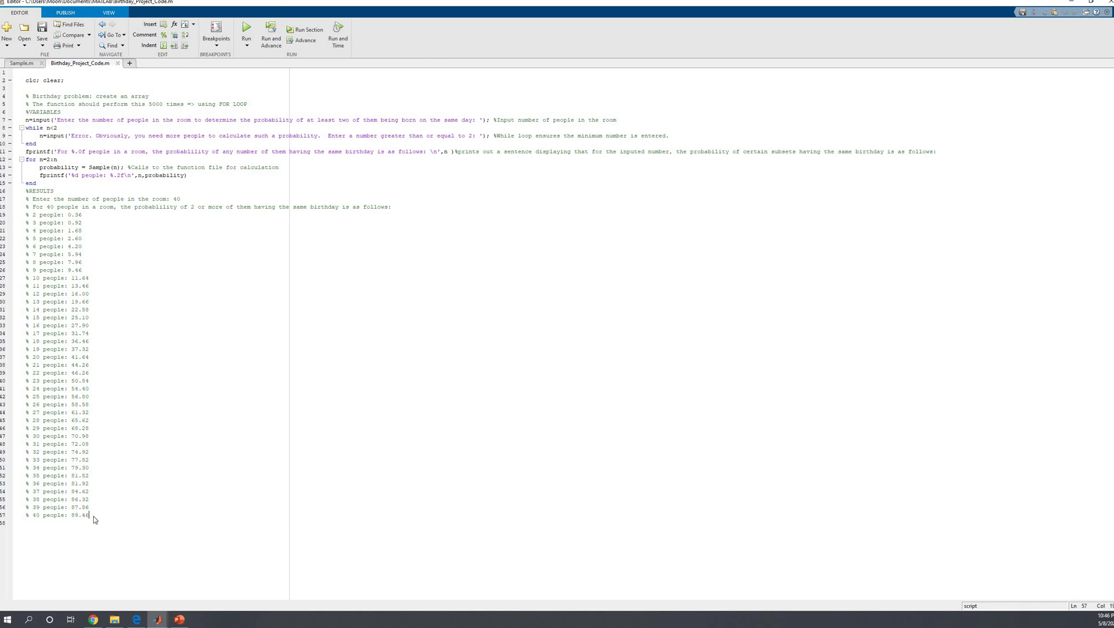